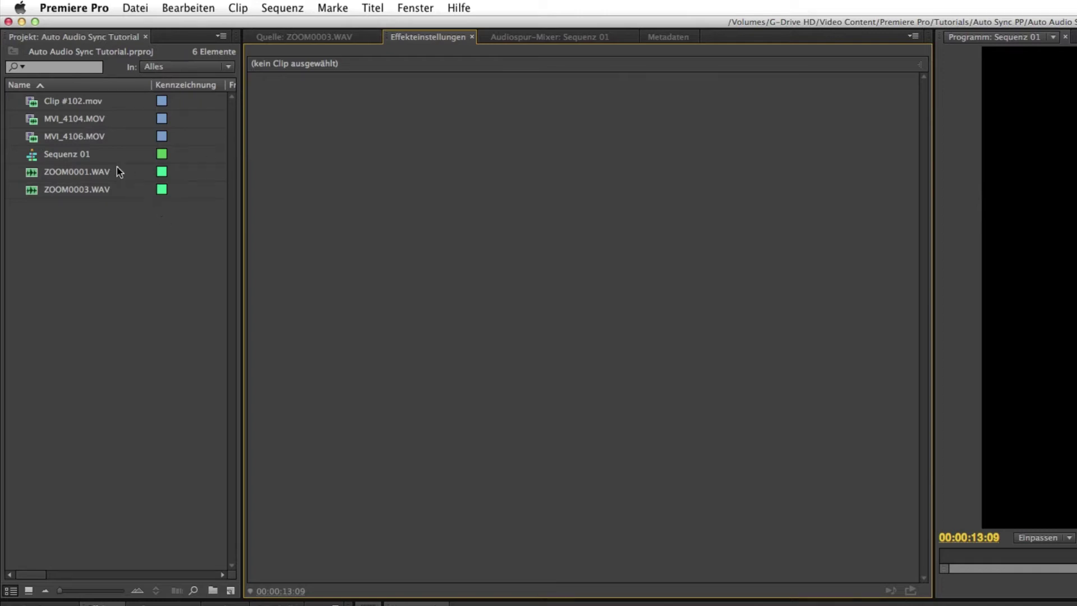
Load MVI_4106.MOV in the Source monitor, play a few seconds, then load ZOOM0003.WAV
{"action": "double_click", "coordinate": [34, 140]}
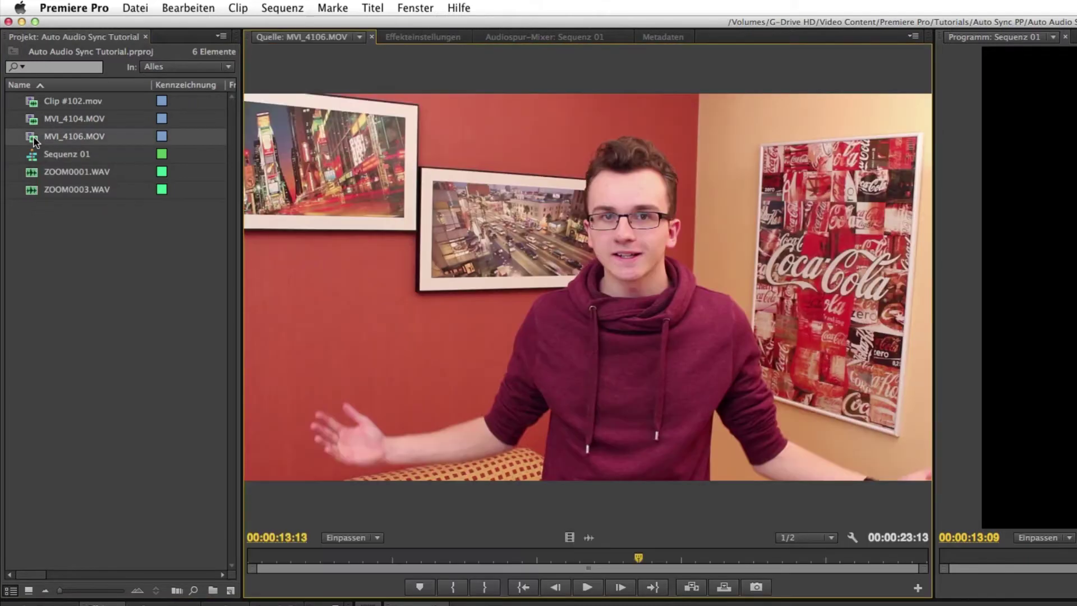
{"action": "mouse_move", "coordinate": [35, 140]}
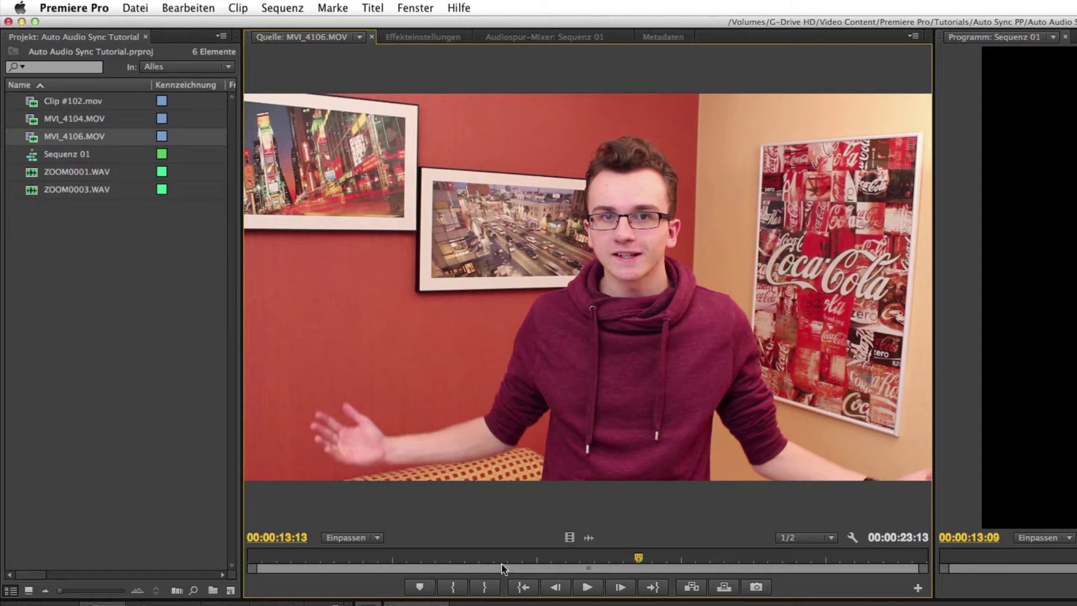
{"action": "left_click", "coordinate": [477, 558]}
{"action": "left_click", "coordinate": [587, 588]}
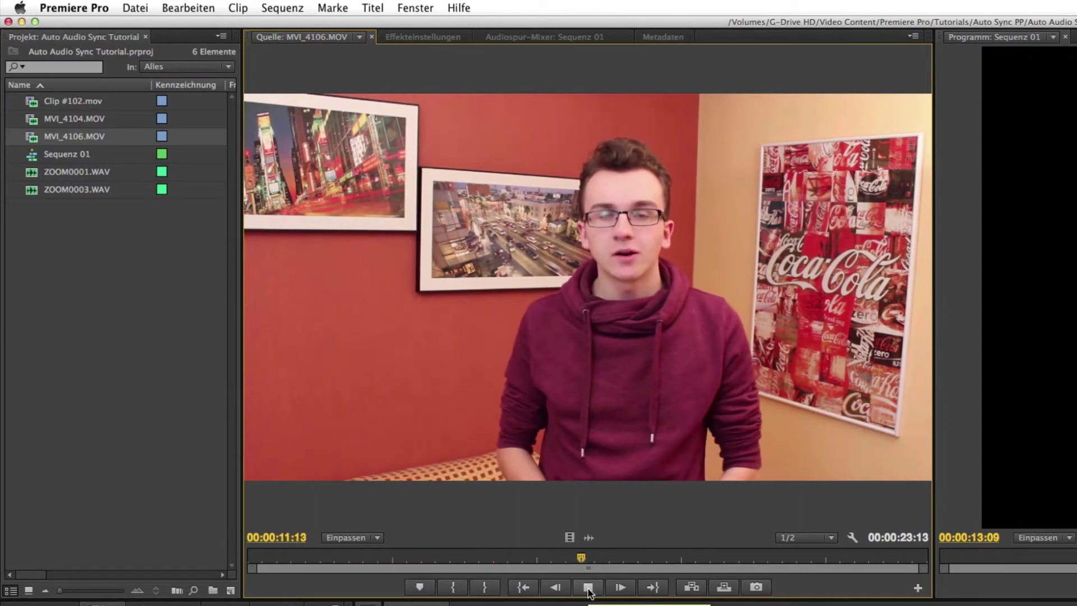
{"action": "left_click", "coordinate": [588, 588]}
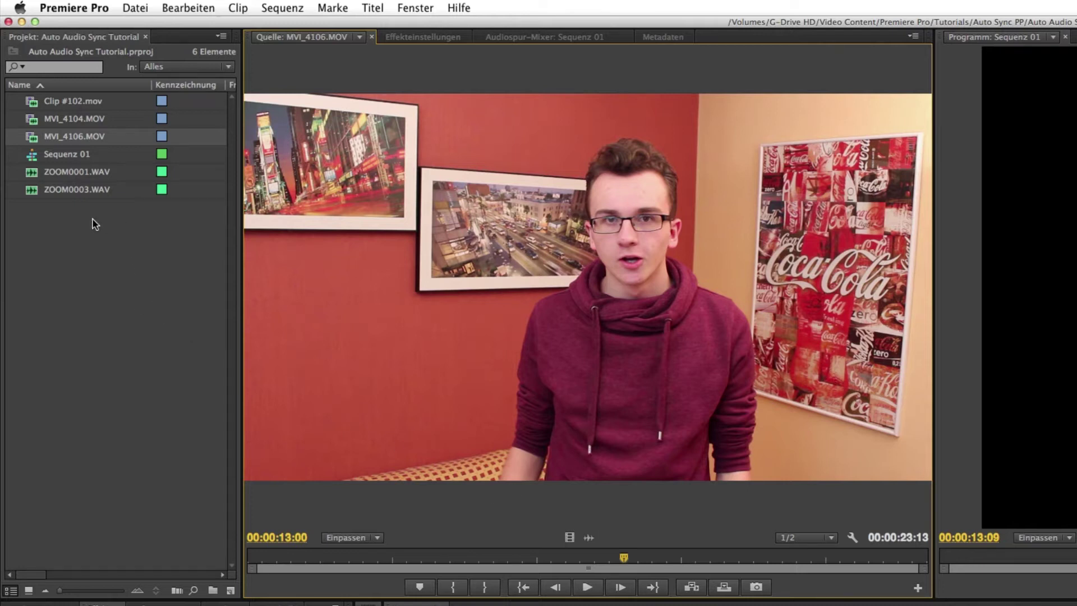
{"action": "double_click", "coordinate": [34, 191]}
Play a few seconds of ZOOM0003.WAV from an earlier point, stopping at 00:00:10:09
{"action": "left_click", "coordinate": [426, 255]}
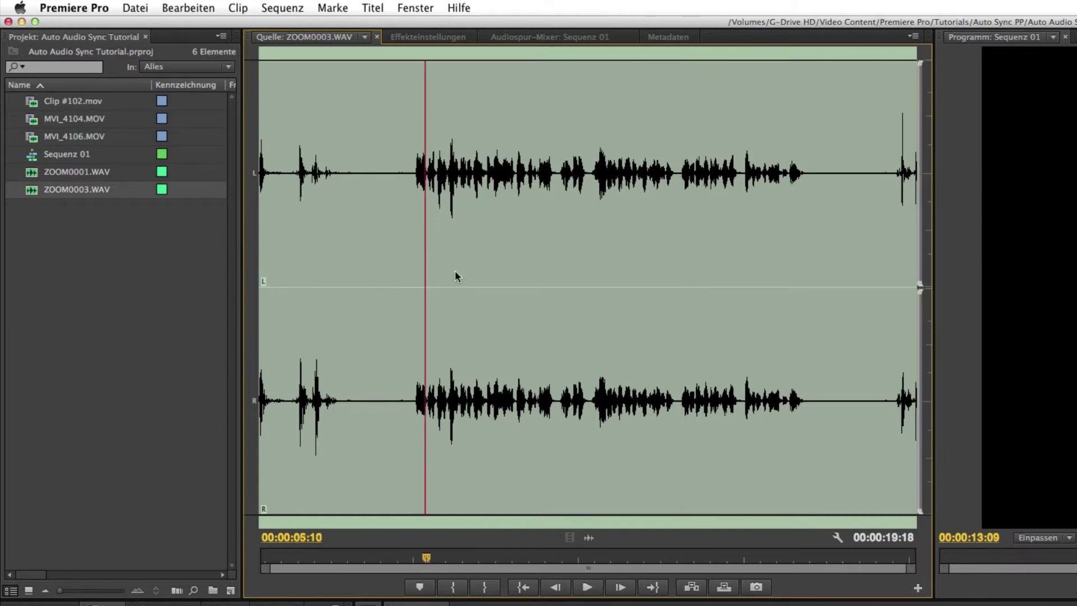
{"action": "left_click", "coordinate": [587, 587]}
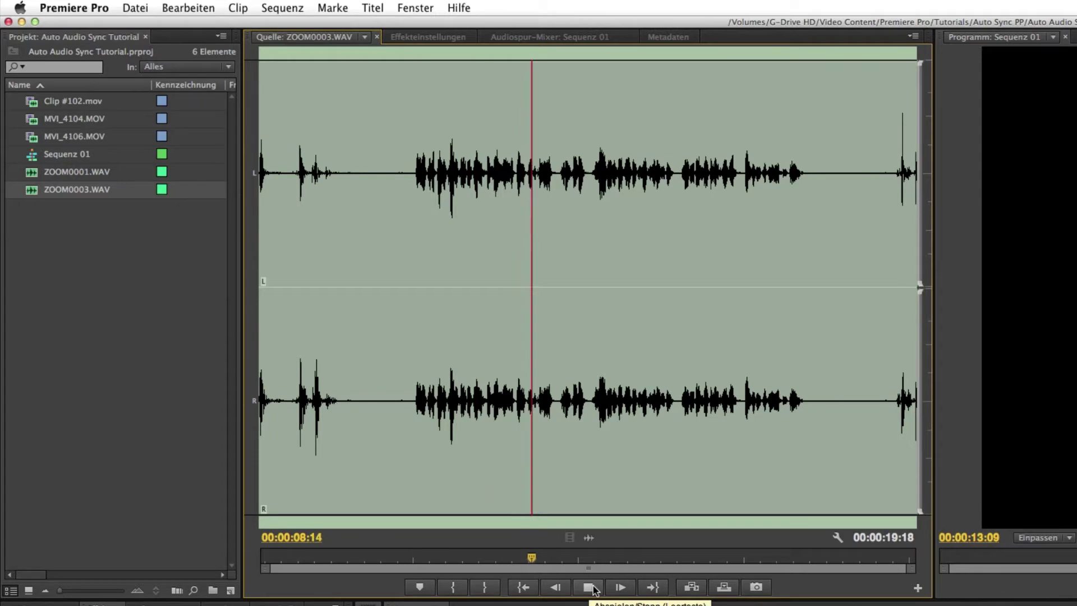
{"action": "left_click", "coordinate": [589, 587]}
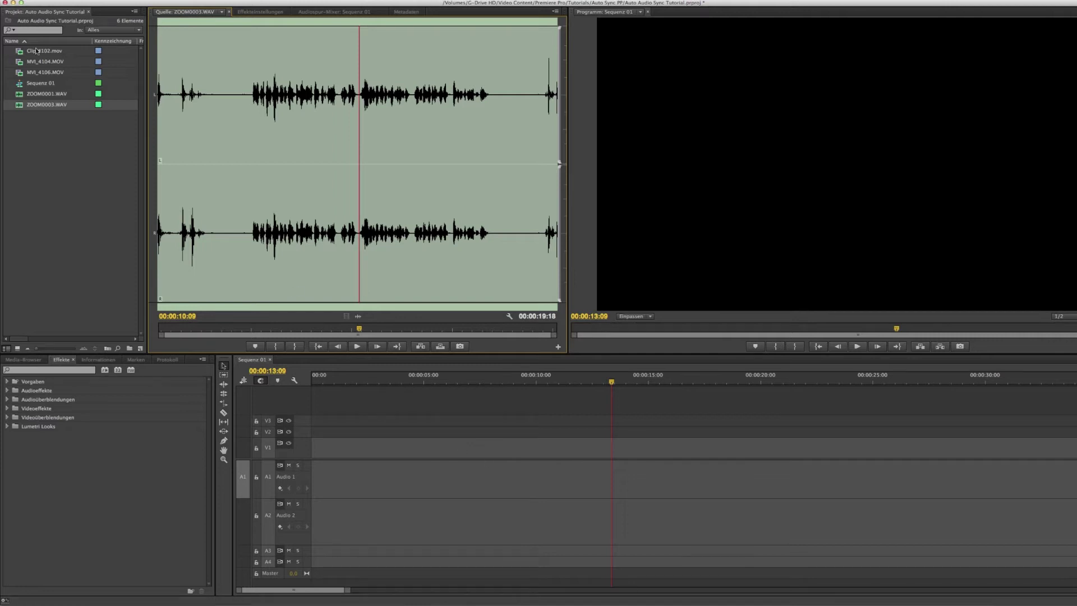
Place MVI_4106.MOV on V1/A1 at 00:00 and ZOOM0003.WAV on A2 just after the start
{"action": "left_click_drag", "start_coordinate": [20, 73], "coordinate": [297, 463]}
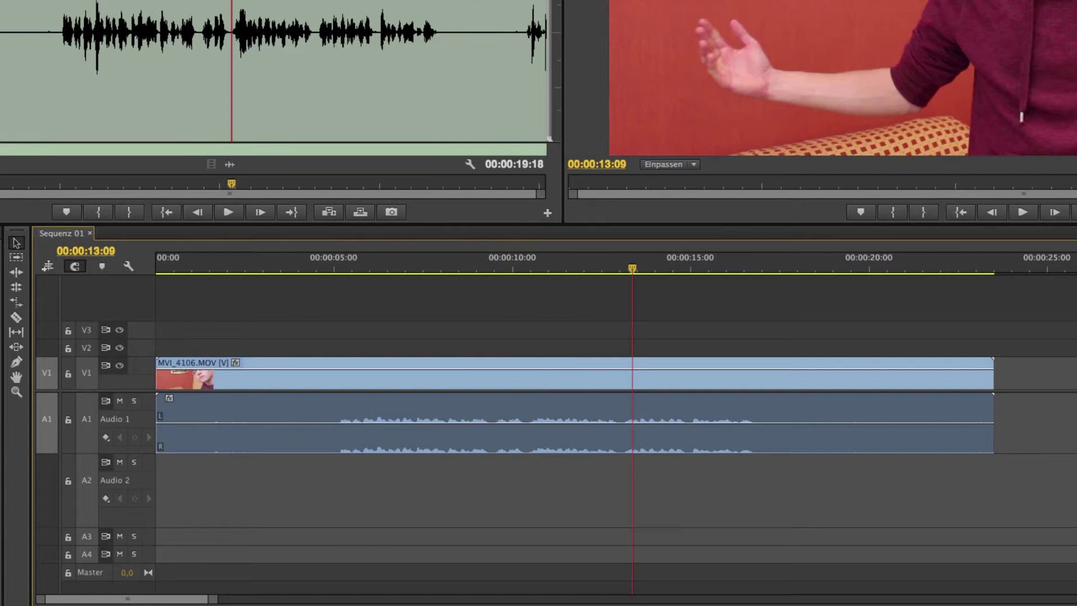
{"action": "left_click_drag", "start_coordinate": [54, 78], "coordinate": [314, 491]}
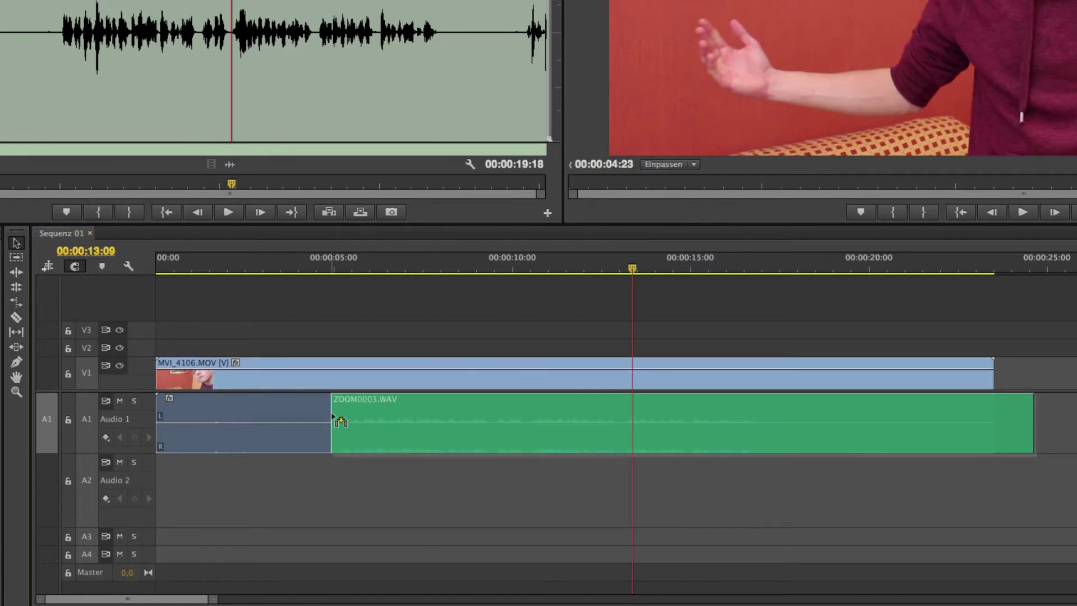
{"action": "left_click_drag", "start_coordinate": [313, 491], "coordinate": [243, 488]}
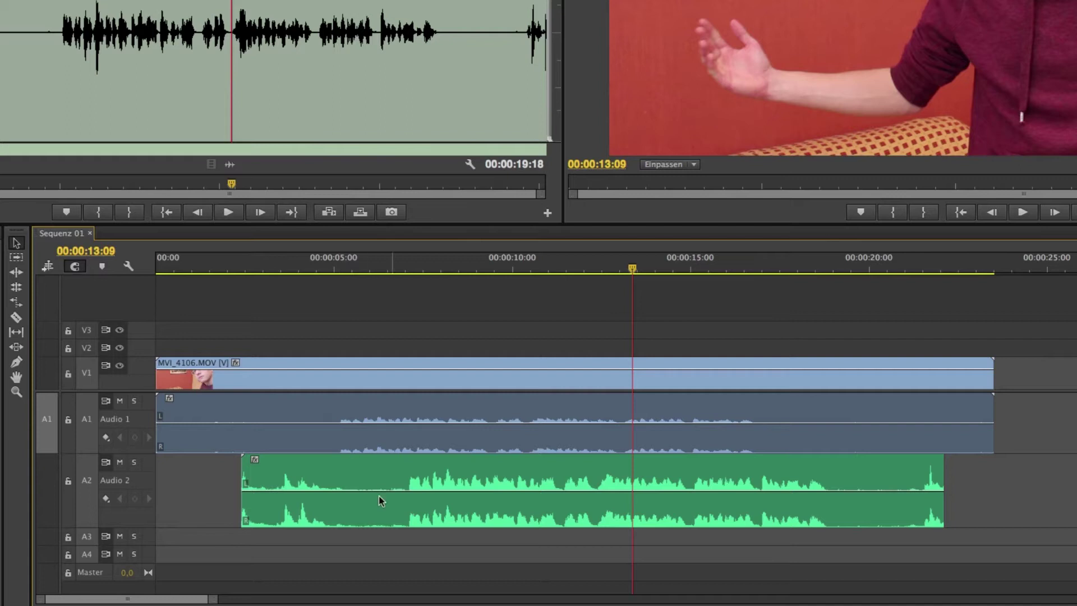
{"action": "left_click_drag", "start_coordinate": [395, 466], "coordinate": [219, 463]}
{"action": "left_click_drag", "start_coordinate": [291, 473], "coordinate": [307, 473]}
Play the sequence from about five seconds, then select the video and both audio clips together
{"action": "left_click", "coordinate": [309, 473]}
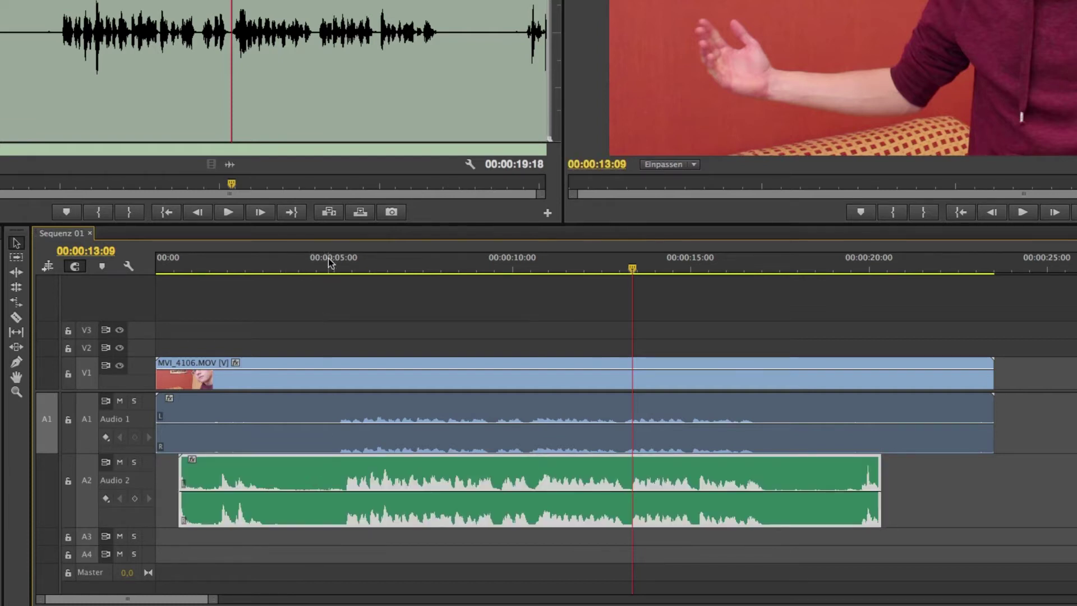
{"action": "left_click", "coordinate": [478, 300]}
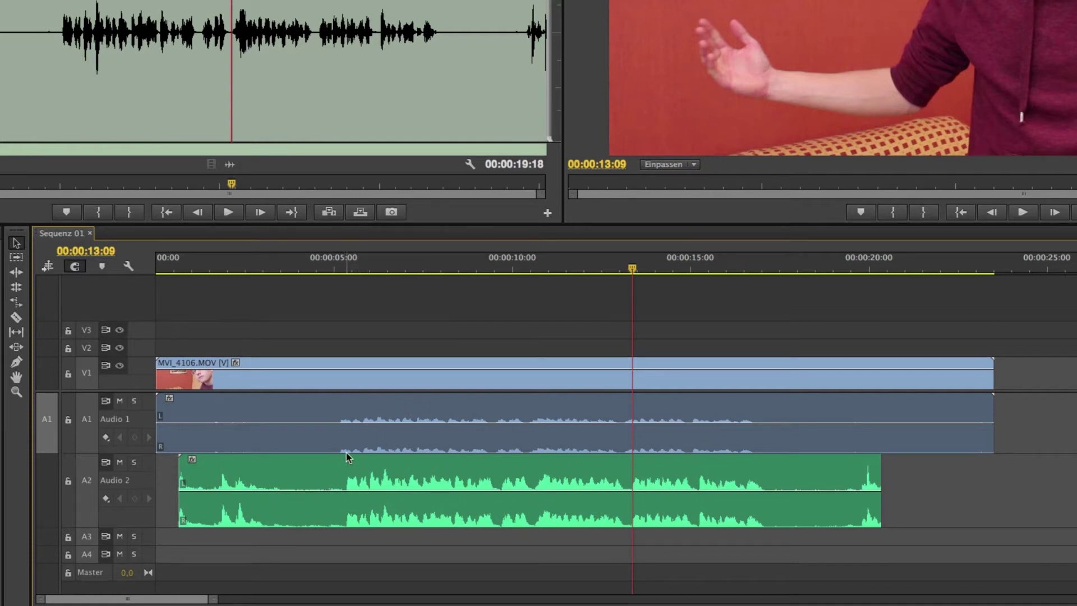
{"action": "left_click", "coordinate": [335, 267]}
{"action": "key", "text": "space"}
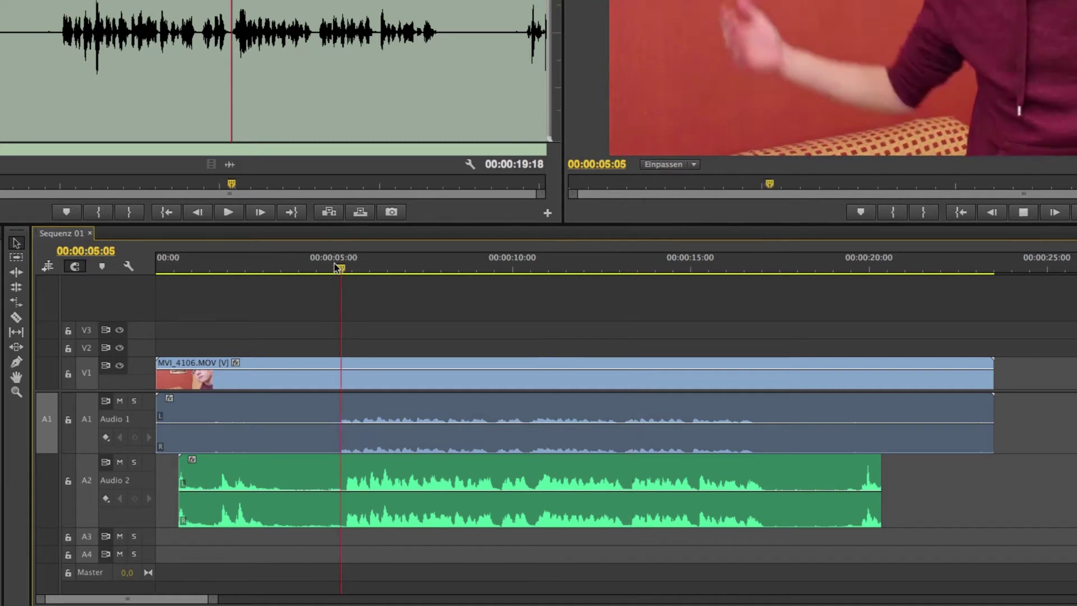
{"action": "key", "text": "space"}
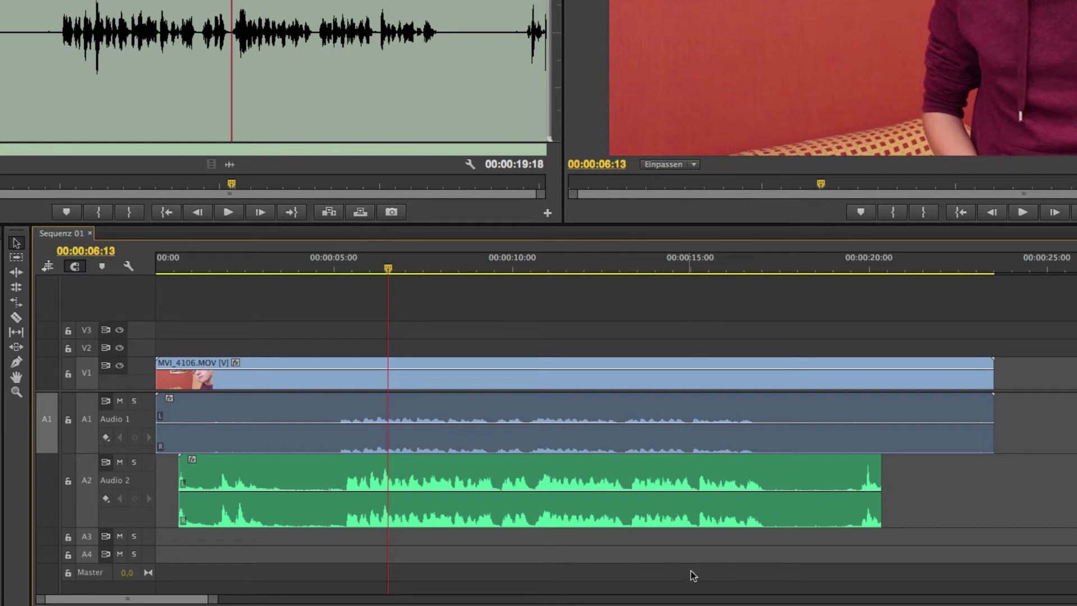
{"action": "left_click_drag", "start_coordinate": [693, 553], "coordinate": [759, 311]}
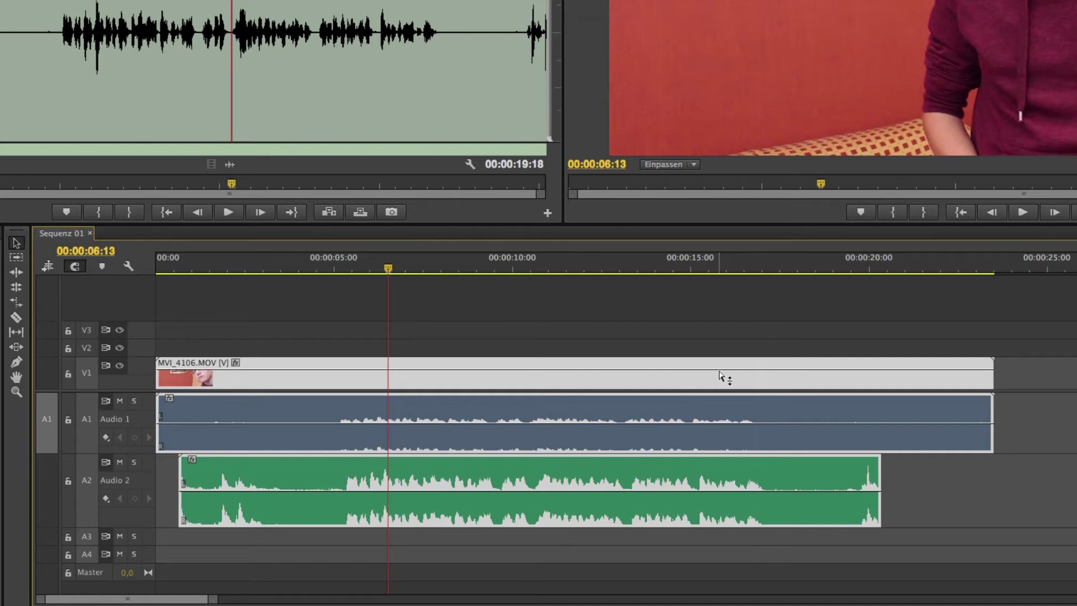
Synchronise the selected camera and ZOOM clips using Audio as the sync point
{"action": "right_click", "coordinate": [675, 388]}
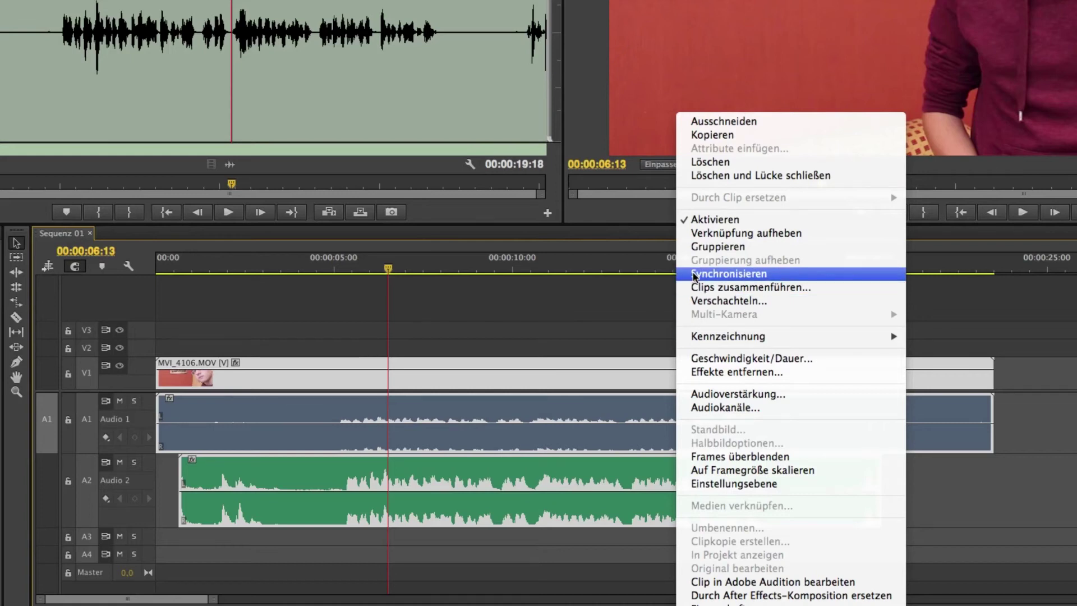
{"action": "left_click", "coordinate": [730, 274]}
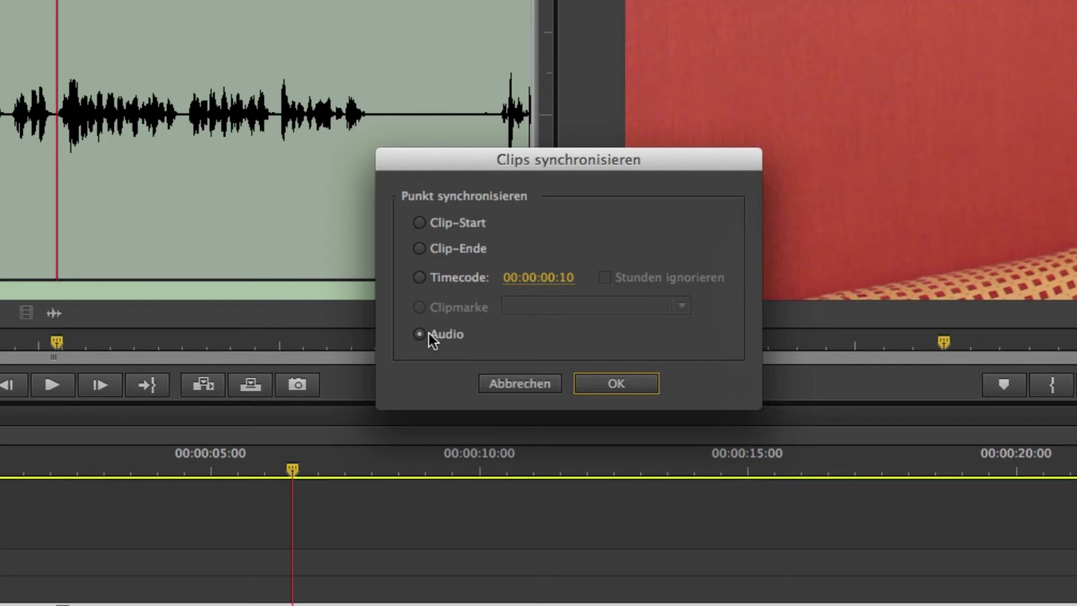
{"action": "left_click", "coordinate": [595, 382]}
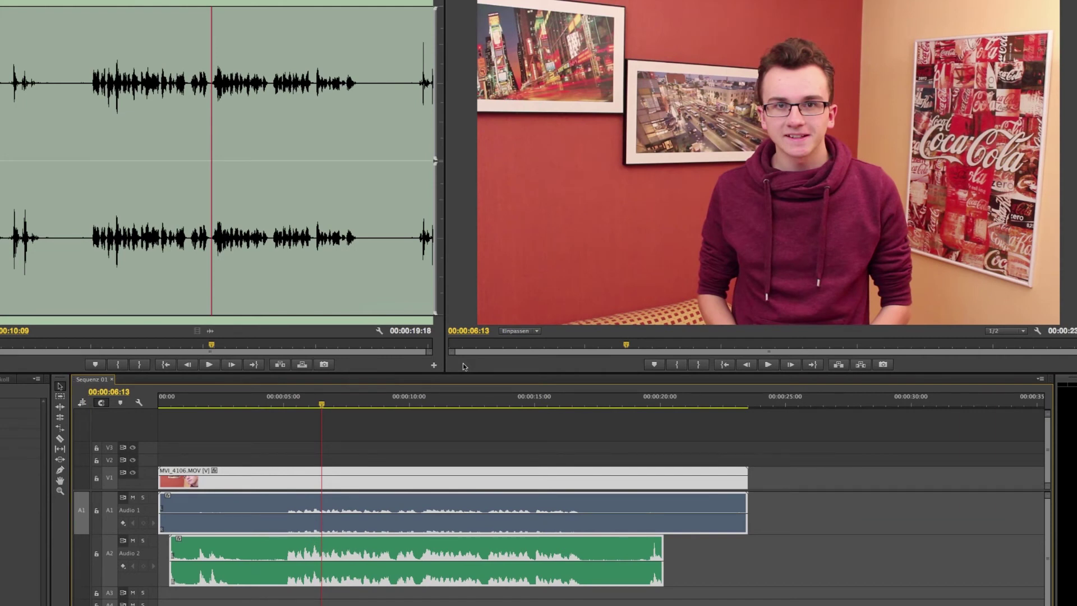
{"action": "left_click", "coordinate": [374, 436]}
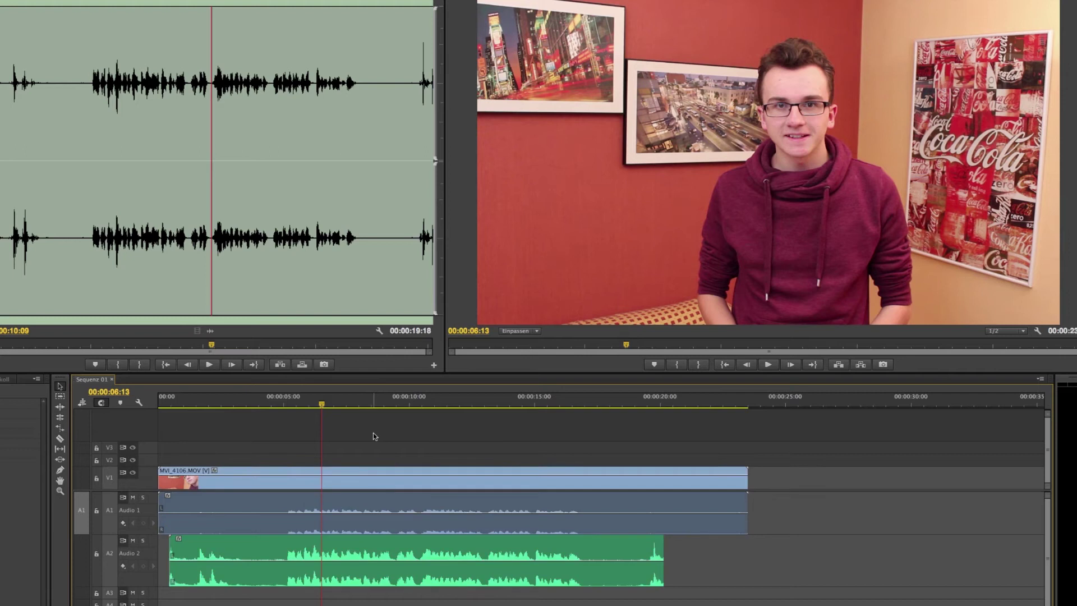
{"action": "left_click", "coordinate": [276, 405]}
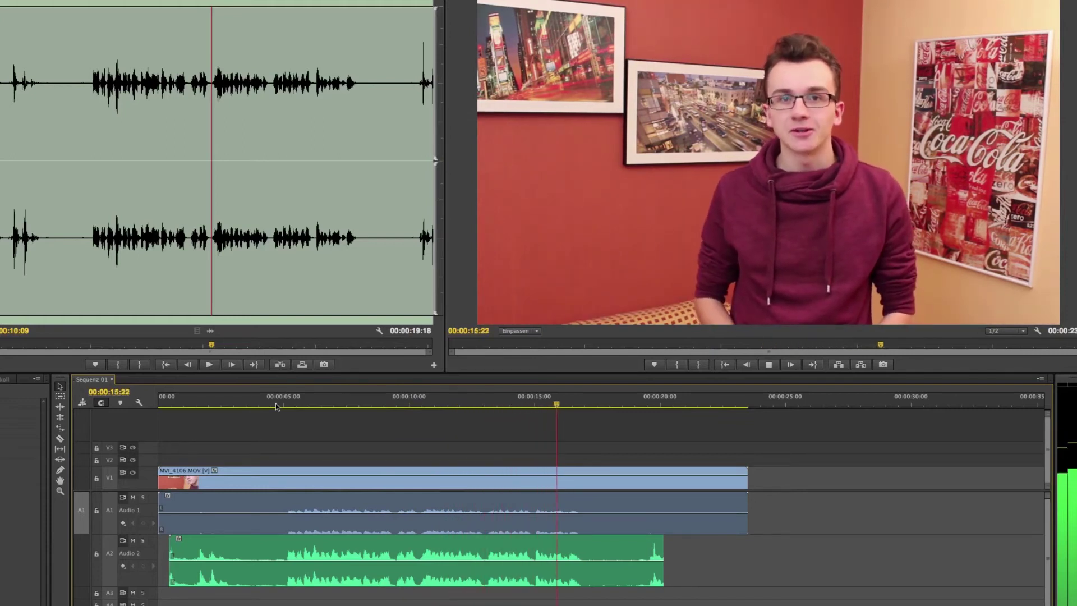
{"action": "key", "text": "space"}
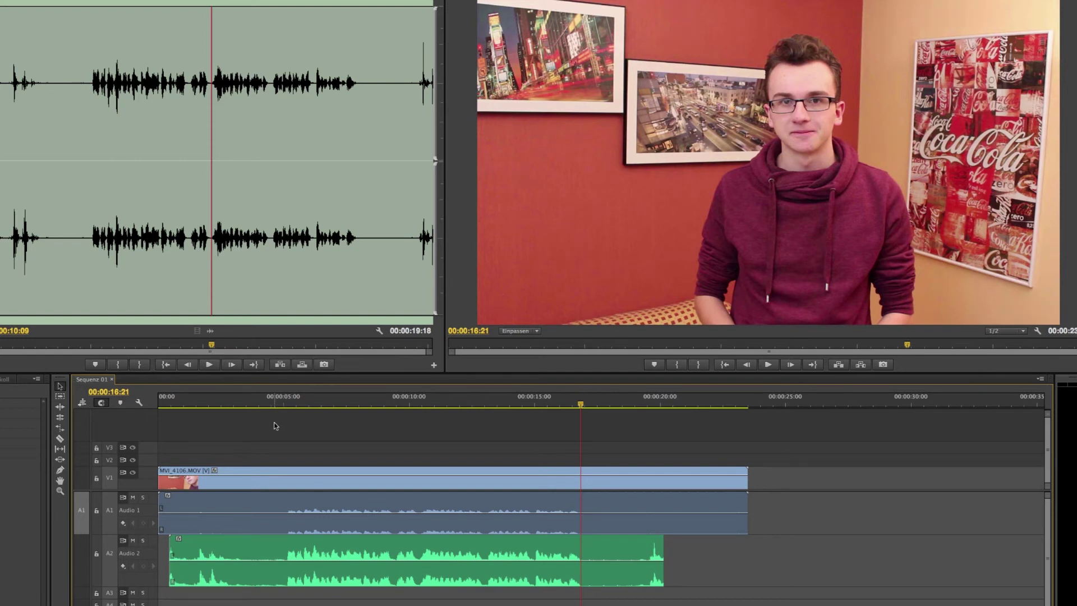
{"action": "left_click", "coordinate": [283, 403]}
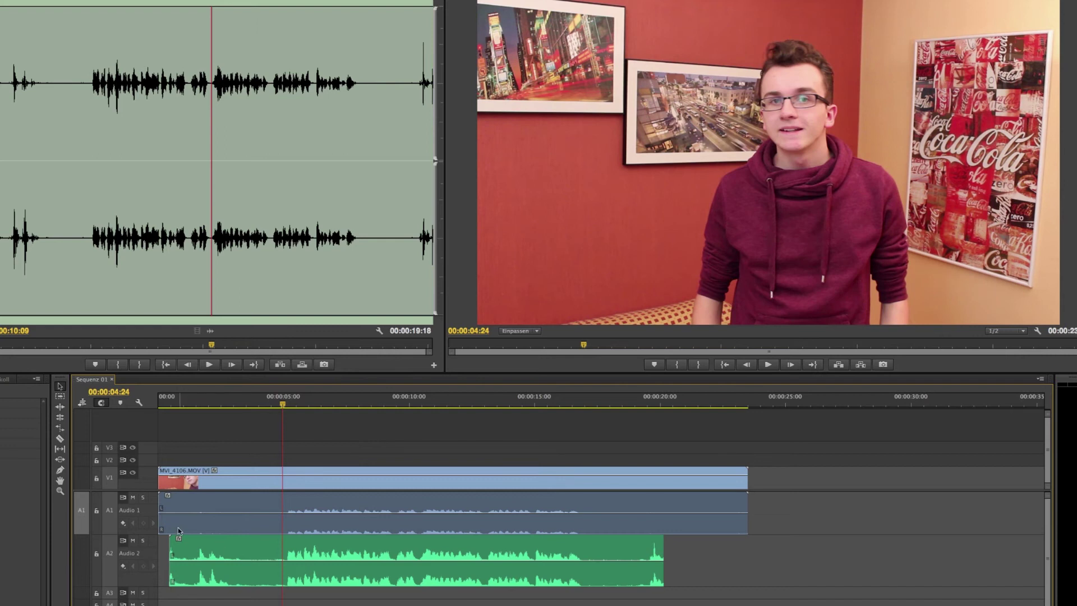
{"action": "key", "text": "space"}
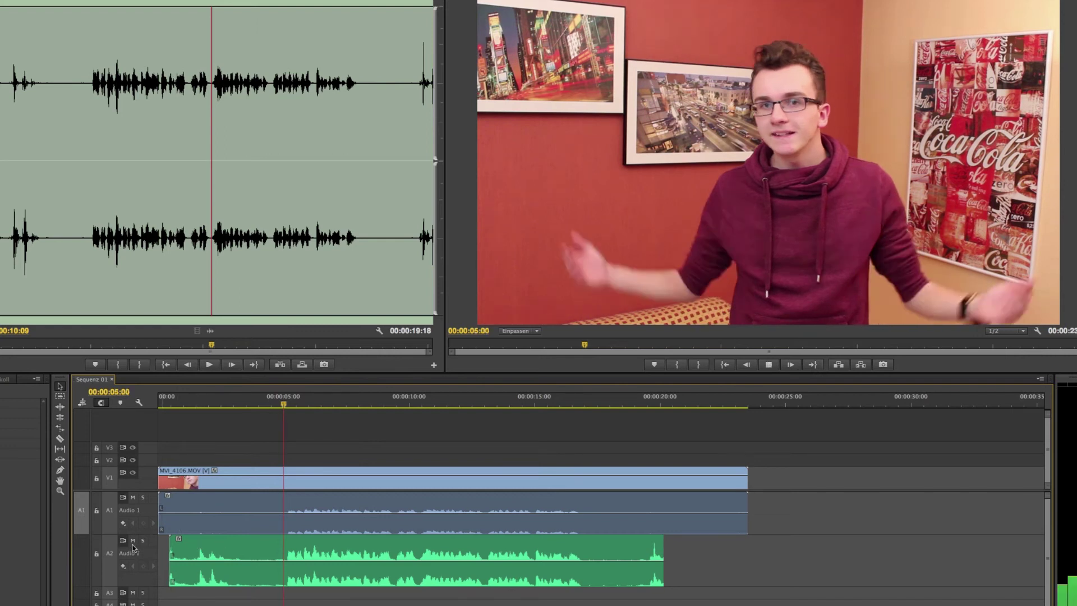
{"action": "left_click", "coordinate": [133, 541]}
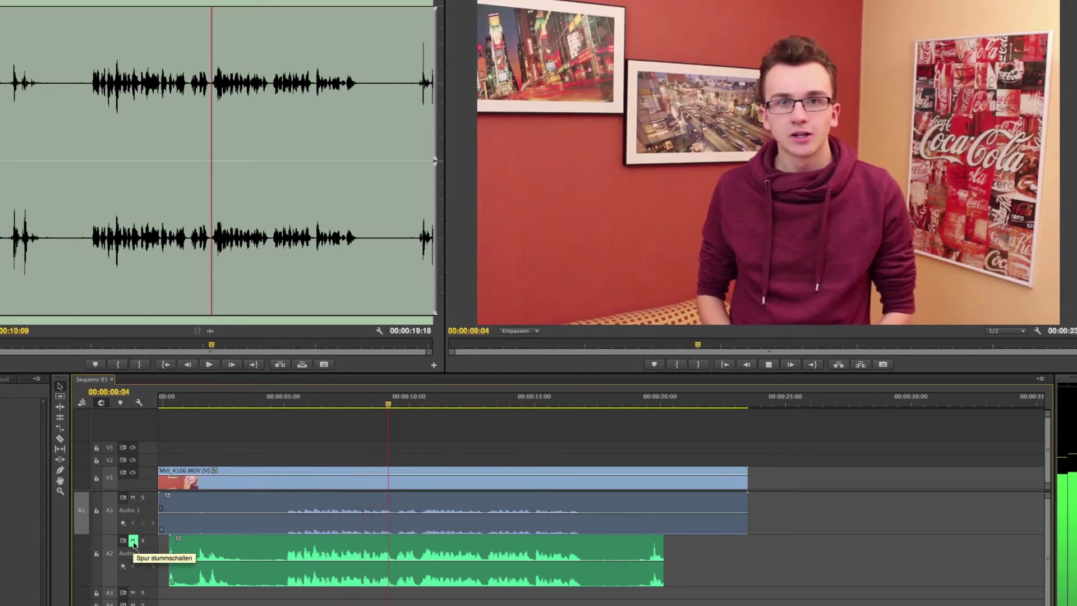
{"action": "left_click", "coordinate": [133, 541]}
{"action": "key", "text": "space"}
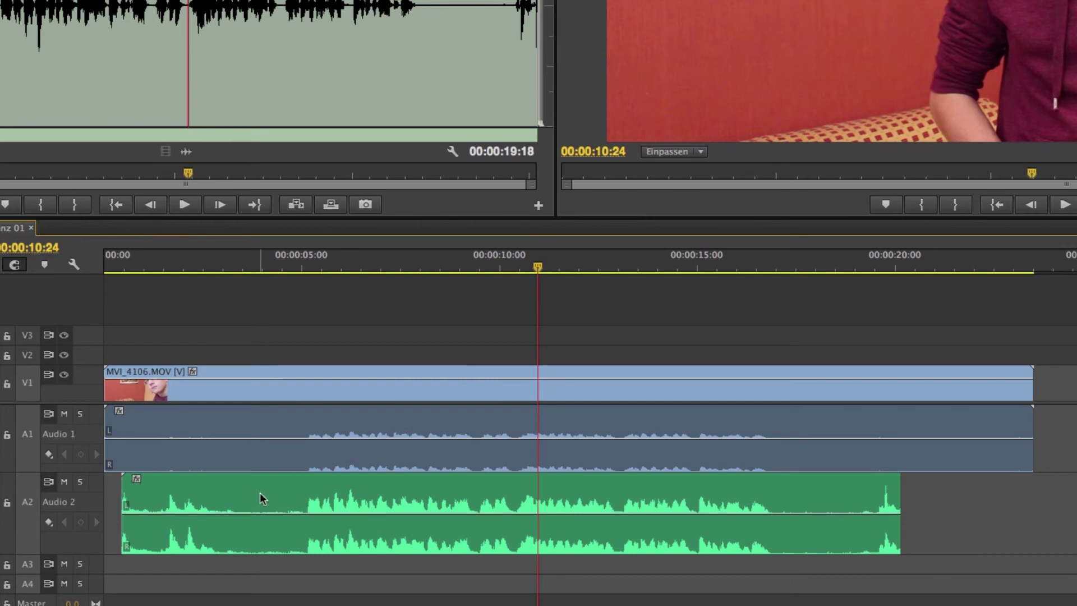
Razor-cut V1/A1 and A2 at 00:00:05:02 and ripple delete everything before the cut
{"action": "mouse_move", "coordinate": [263, 550]}
{"action": "left_click_drag", "start_coordinate": [285, 264], "coordinate": [306, 260]}
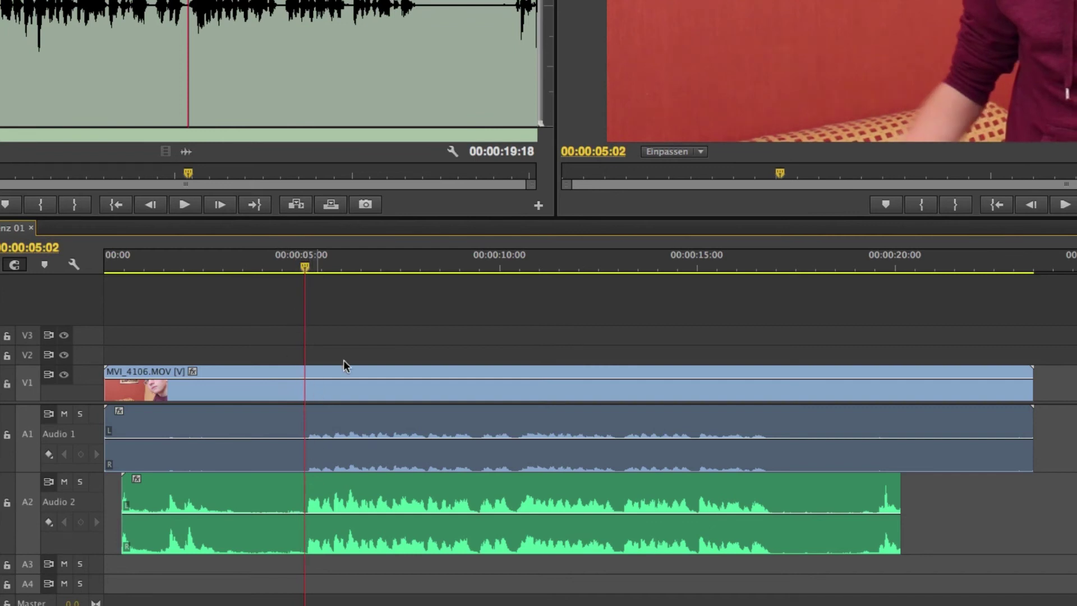
{"action": "key", "text": "c"}
{"action": "left_click", "coordinate": [306, 383]}
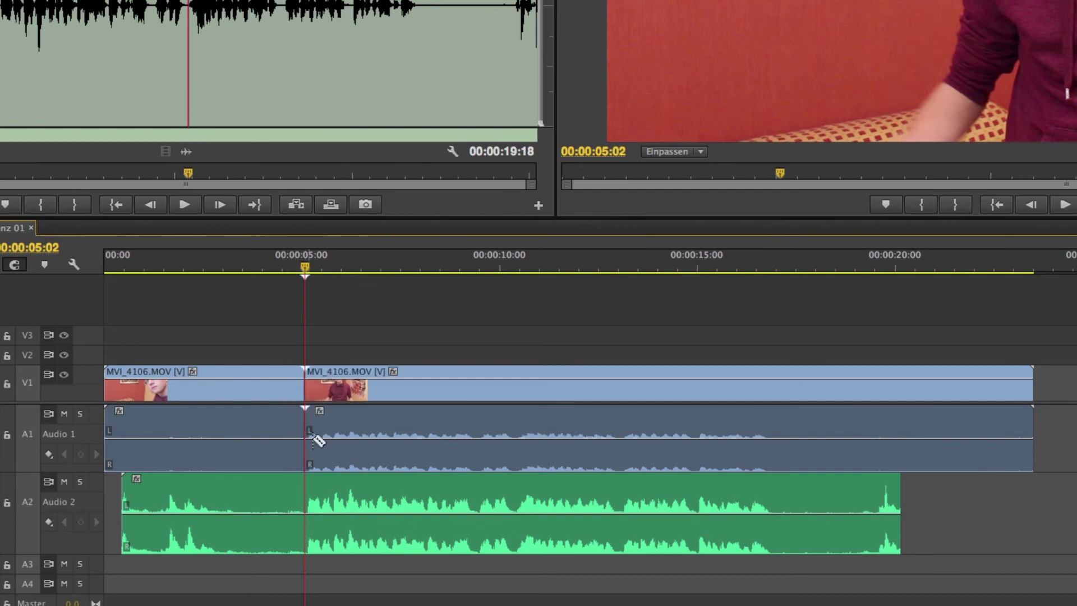
{"action": "left_click", "coordinate": [303, 508]}
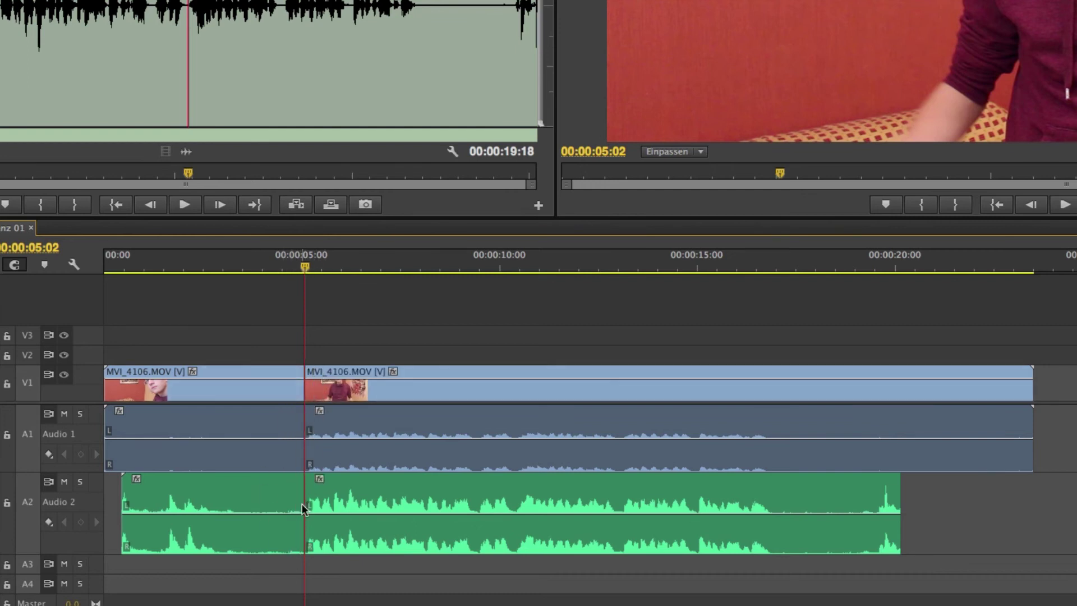
{"action": "left_click_drag", "start_coordinate": [273, 343], "coordinate": [239, 603]}
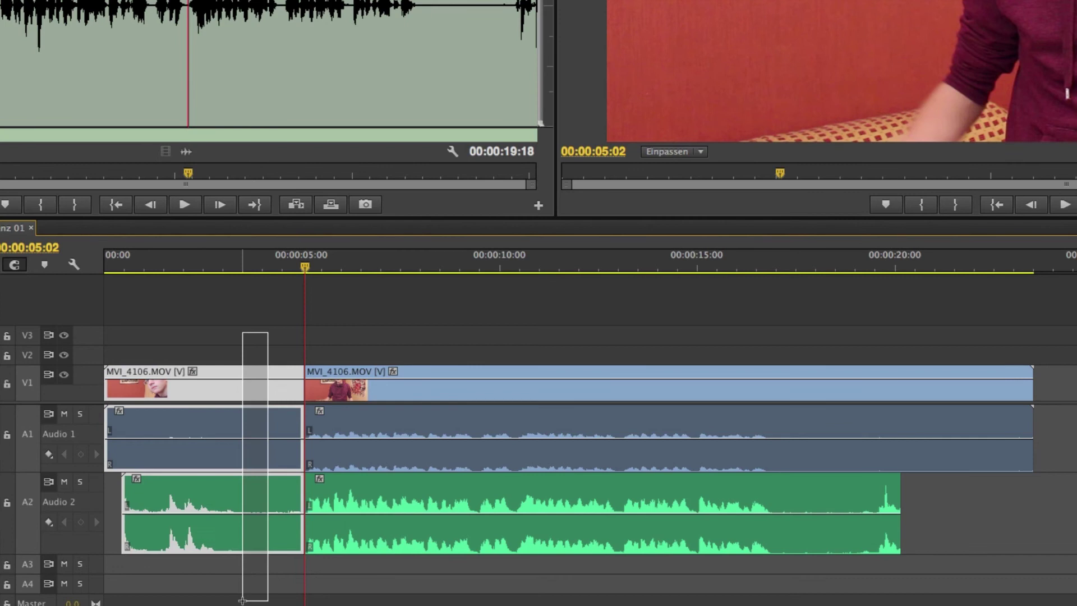
{"action": "mouse_move", "coordinate": [211, 384]}
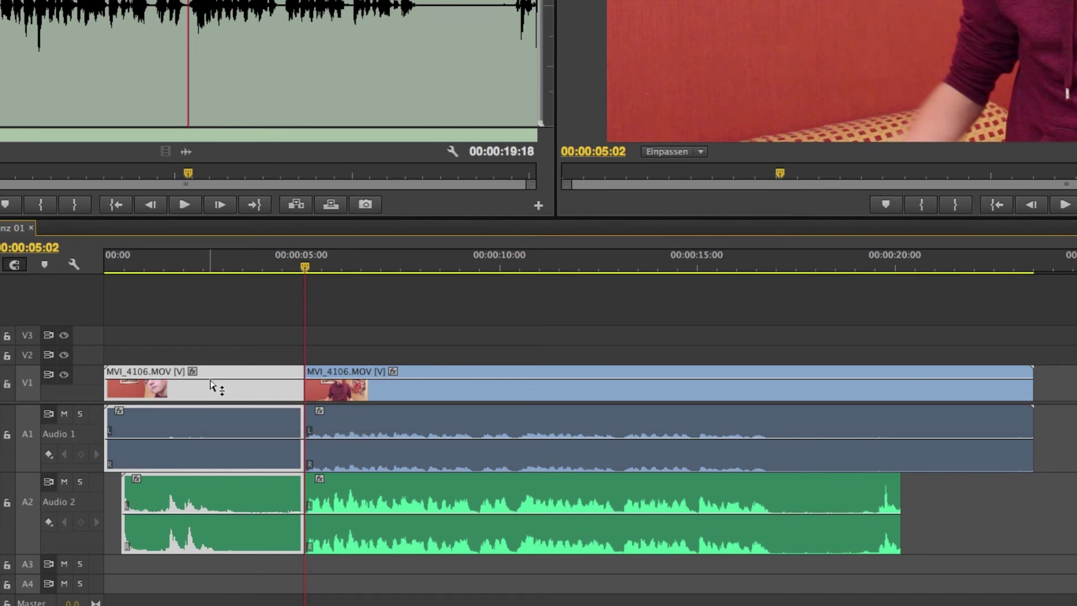
{"action": "key", "text": "shift+Delete"}
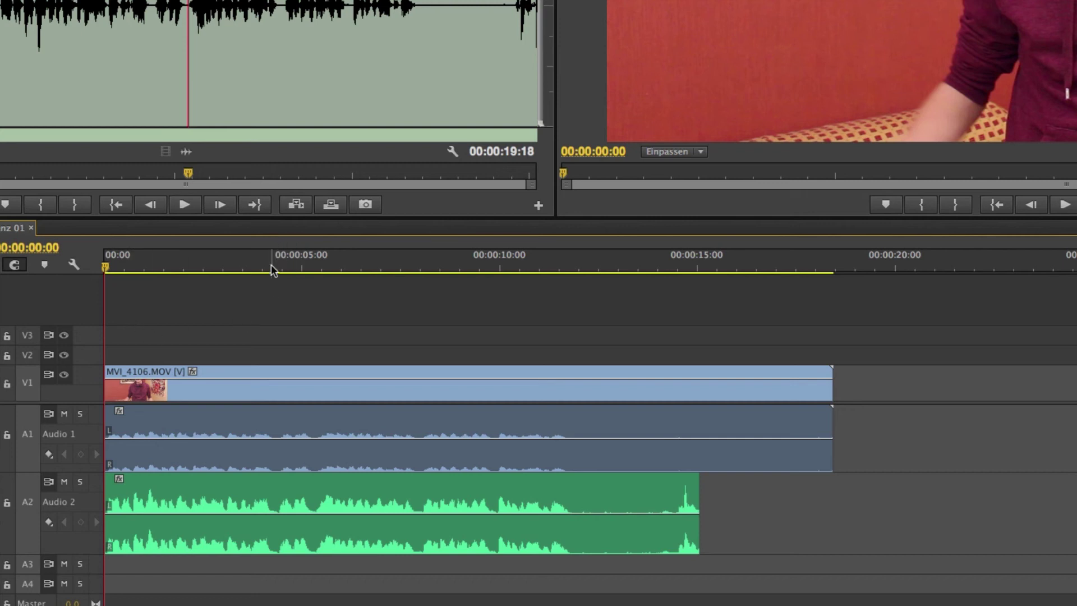
Razor-cut the video and camera audio at 00:00:04:09 and about a second later
{"action": "left_click_drag", "start_coordinate": [282, 262], "coordinate": [275, 269]}
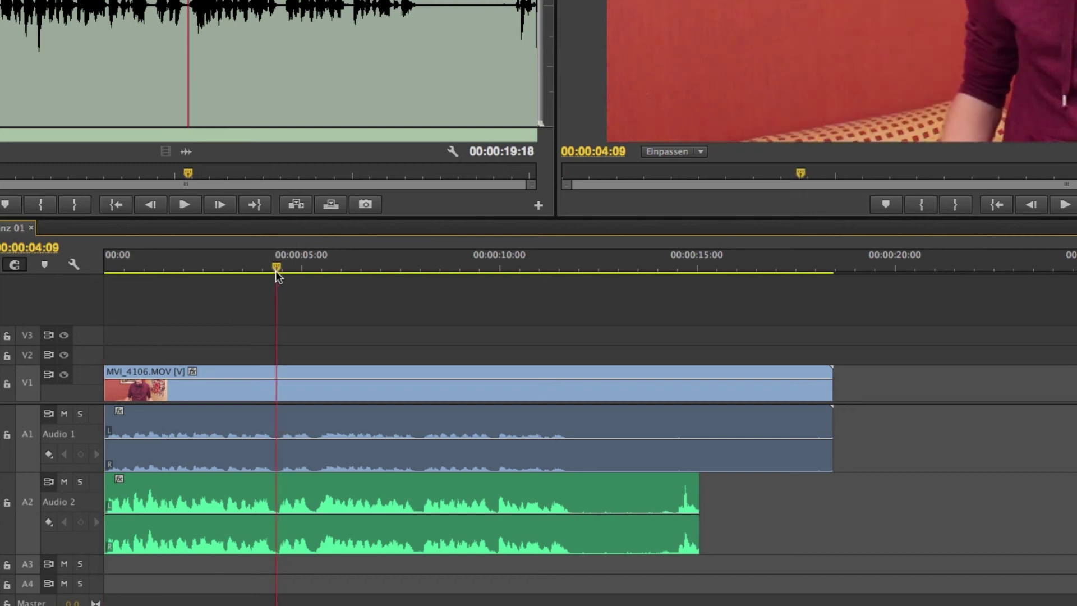
{"action": "key", "text": "c"}
{"action": "left_click", "coordinate": [285, 390]}
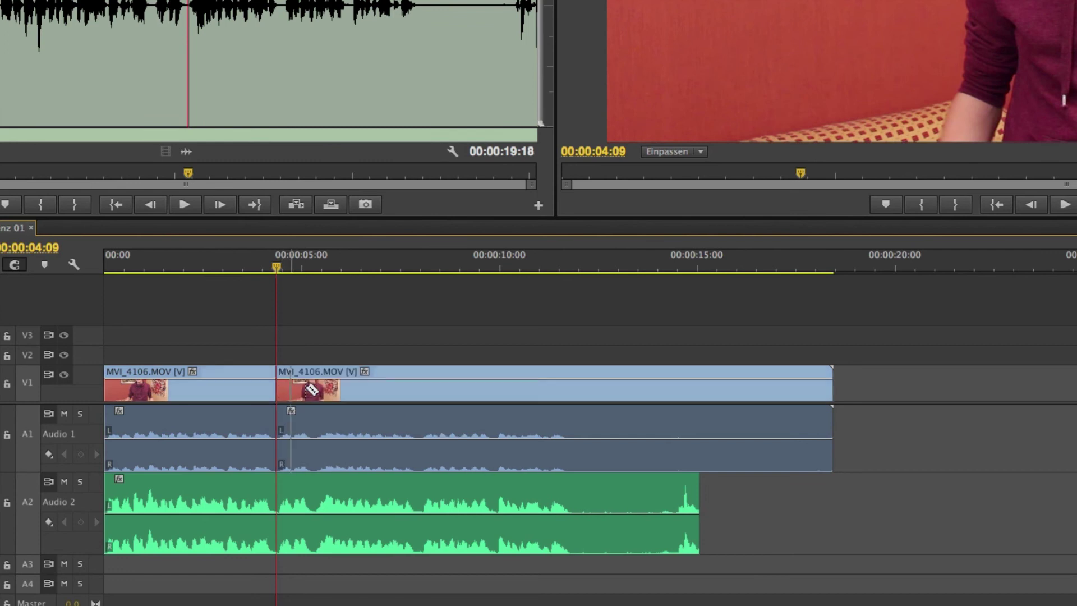
{"action": "left_click", "coordinate": [314, 390]}
{"action": "left_click", "coordinate": [315, 503]}
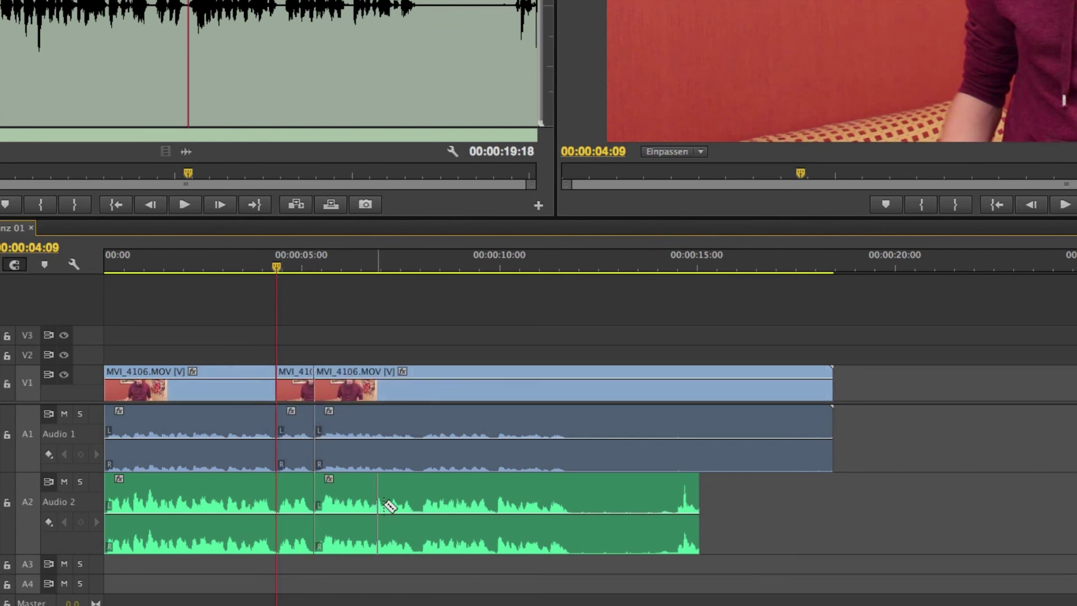
{"action": "key", "text": "v"}
{"action": "left_click_drag", "start_coordinate": [295, 331], "coordinate": [304, 547]}
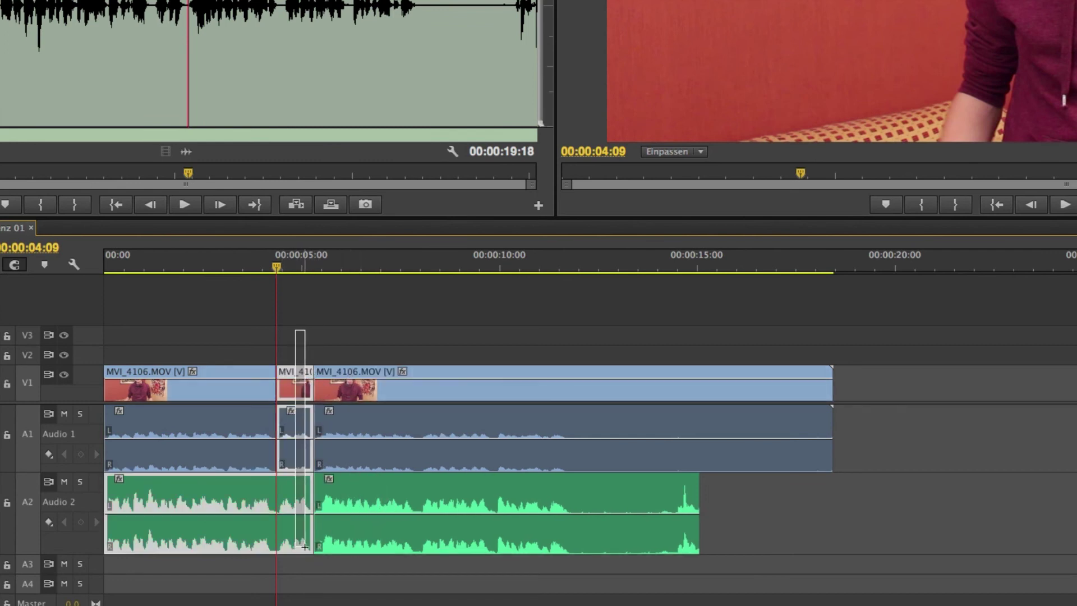
Cut the ZOOM audio at the same two points and ripple delete the short middle section
{"action": "left_click", "coordinate": [387, 255]}
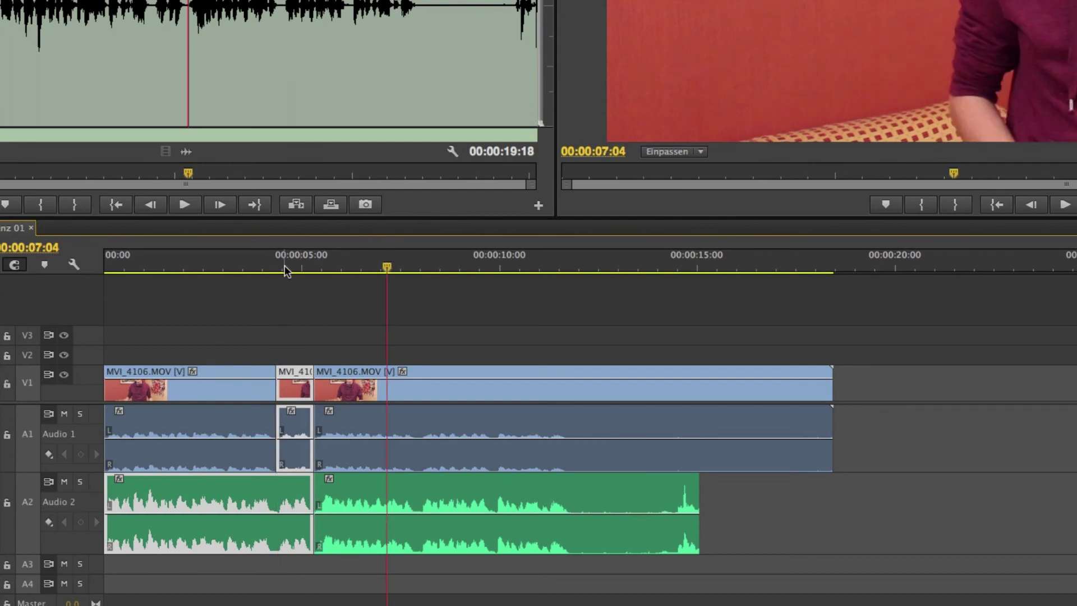
{"action": "key", "text": "c"}
{"action": "left_click", "coordinate": [275, 505]}
{"action": "left_click", "coordinate": [303, 505]}
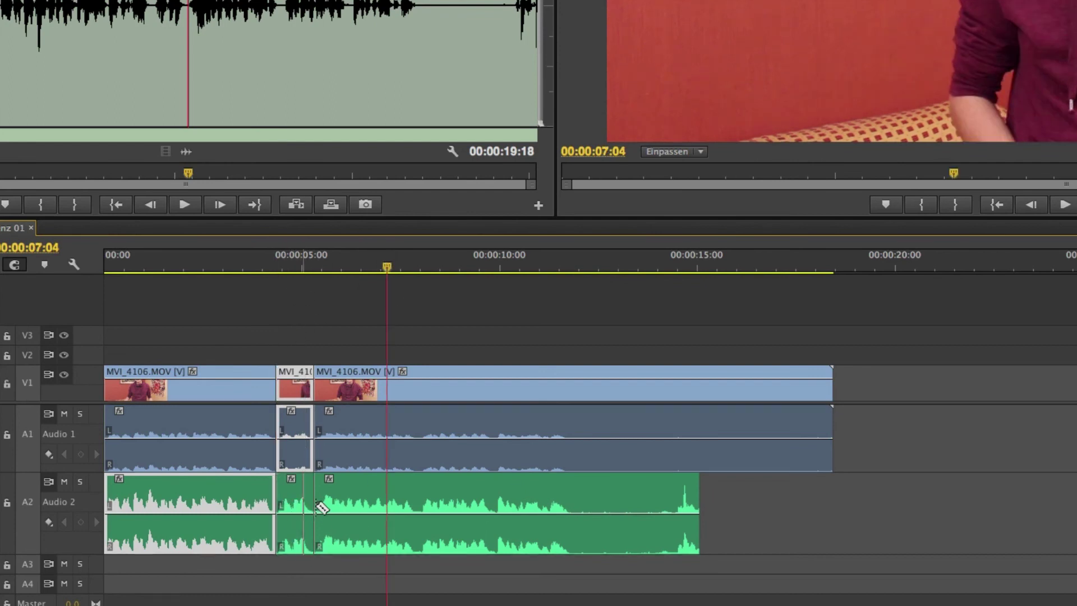
{"action": "key", "text": "v"}
{"action": "mouse_move", "coordinate": [295, 319]}
{"action": "left_mouse_down"}
{"action": "mouse_move", "coordinate": [293, 564]}
{"action": "mouse_move", "coordinate": [281, 557]}
{"action": "left_mouse_up"}
{"action": "key", "text": "shift+Delete"}
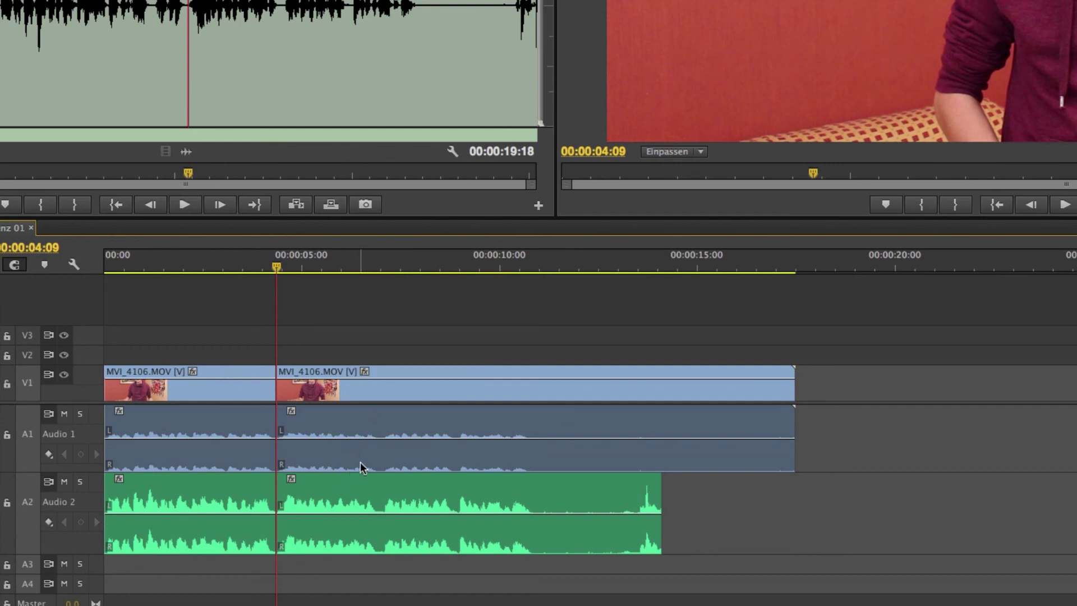
Delete both camera audio clips from A1 and move the two ZOOM0003.WAV clips up onto A1
{"action": "mouse_move", "coordinate": [986, 449]}
{"action": "left_mouse_down"}
{"action": "mouse_move", "coordinate": [844, 469]}
{"action": "mouse_move", "coordinate": [962, 468]}
{"action": "left_mouse_up"}
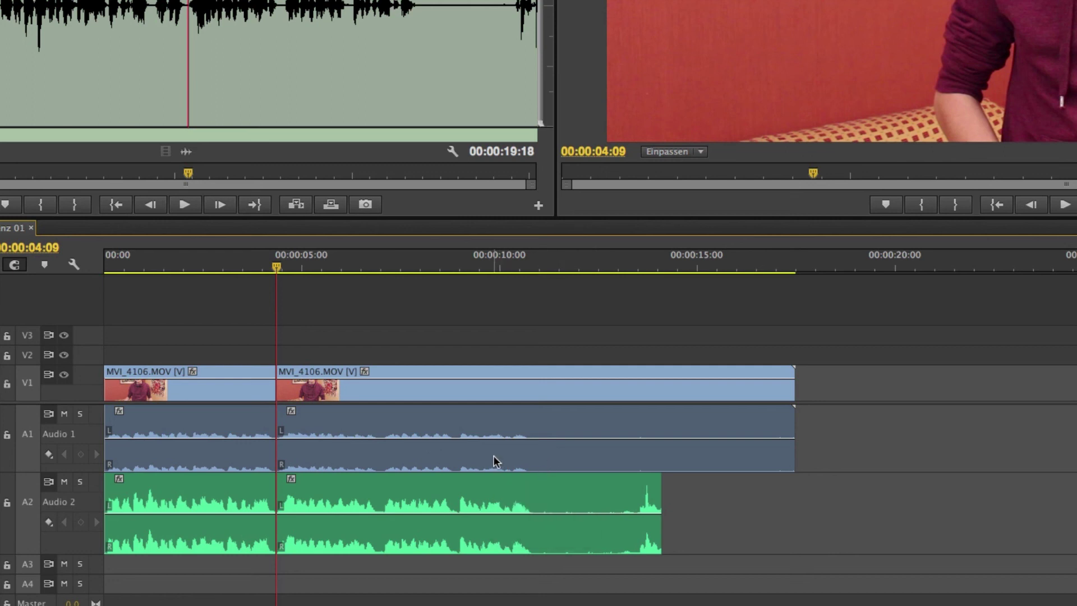
{"action": "mouse_move", "coordinate": [494, 456]}
{"action": "left_click_drag", "start_coordinate": [928, 435], "coordinate": [186, 440]}
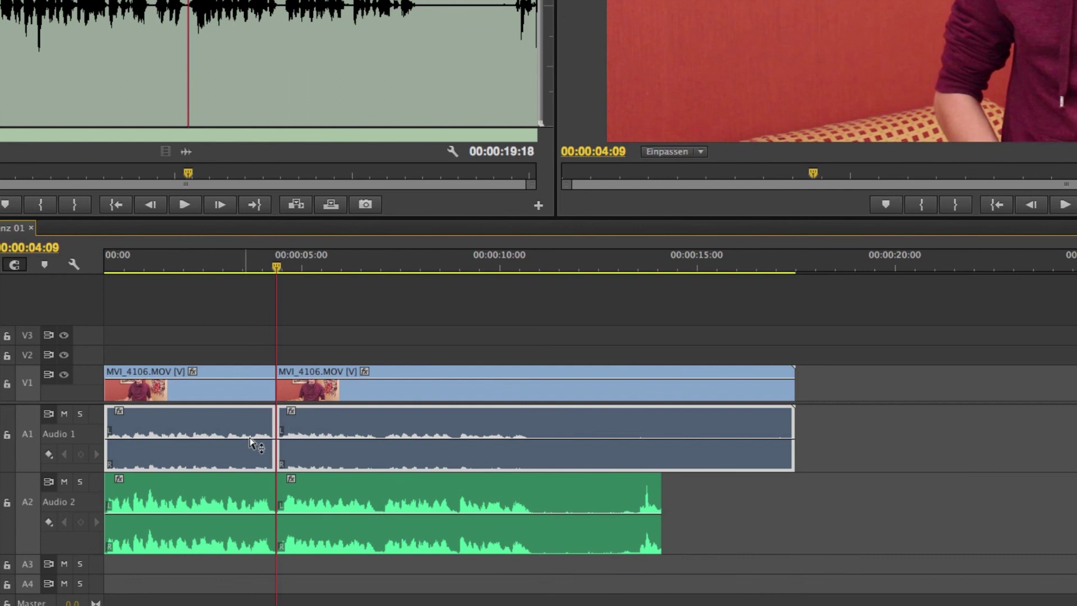
{"action": "key", "text": "Delete"}
{"action": "left_click_drag", "start_coordinate": [756, 527], "coordinate": [103, 504]}
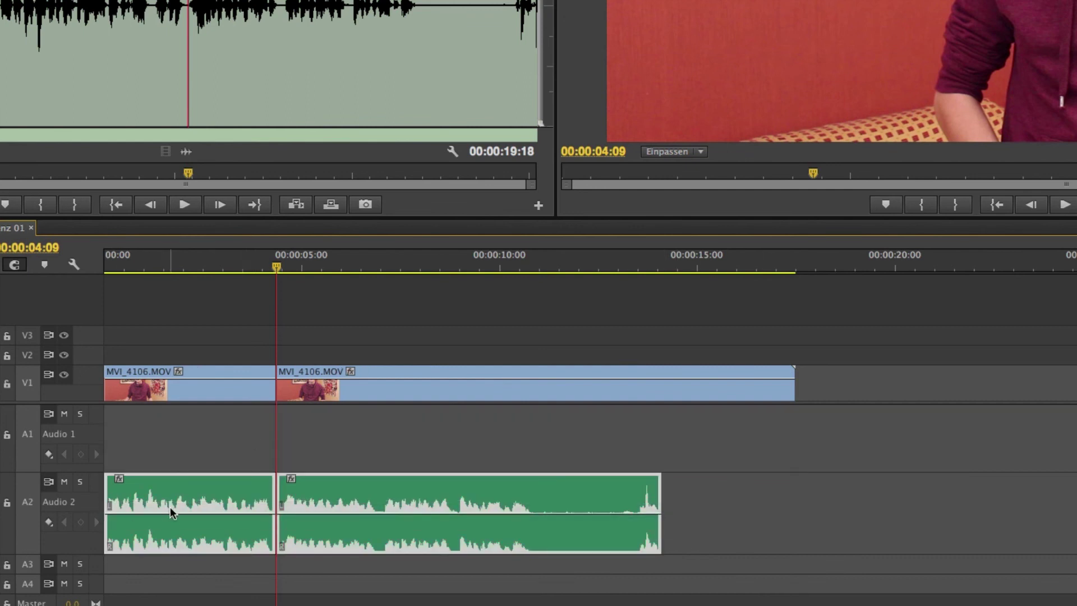
{"action": "left_click_drag", "start_coordinate": [171, 514], "coordinate": [174, 444]}
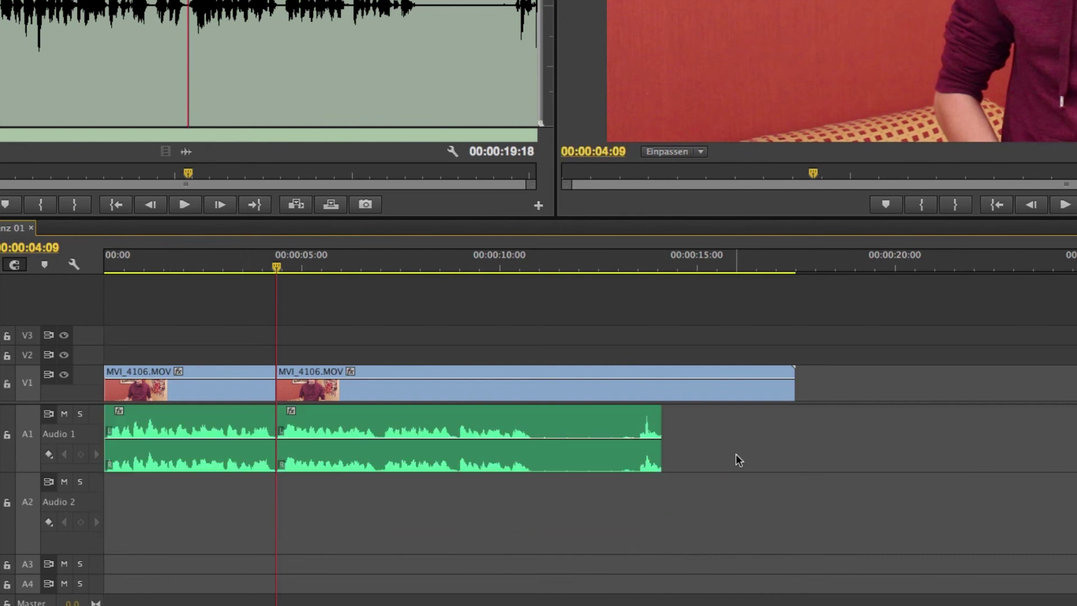